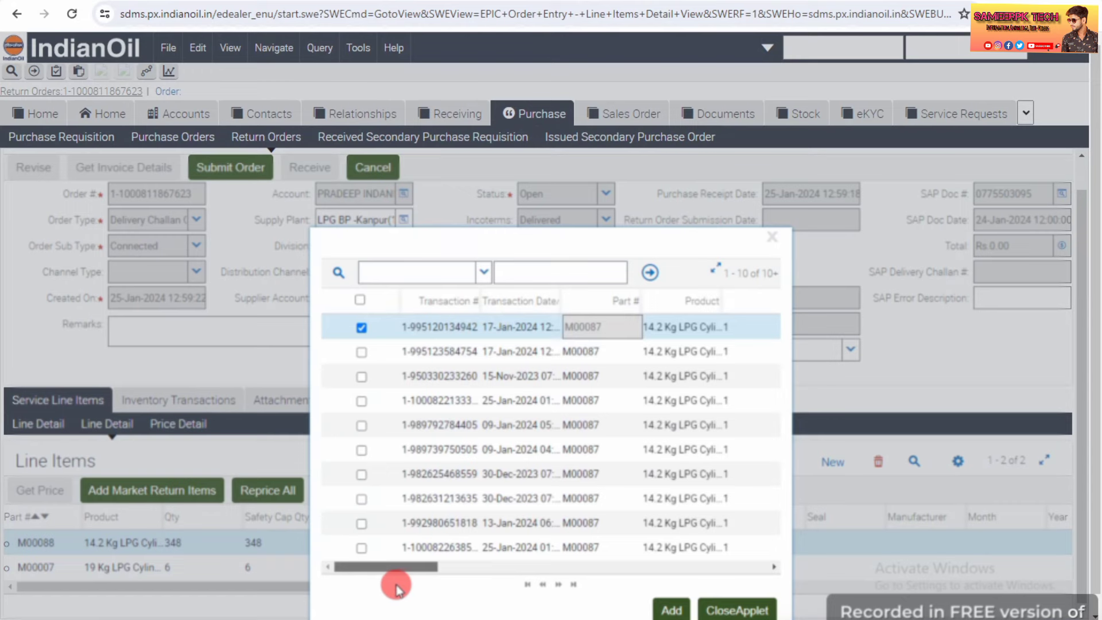
Widen the Product column in the market return items list so more of the product names can be read
{"action": "left_click", "coordinate": [516, 319]}
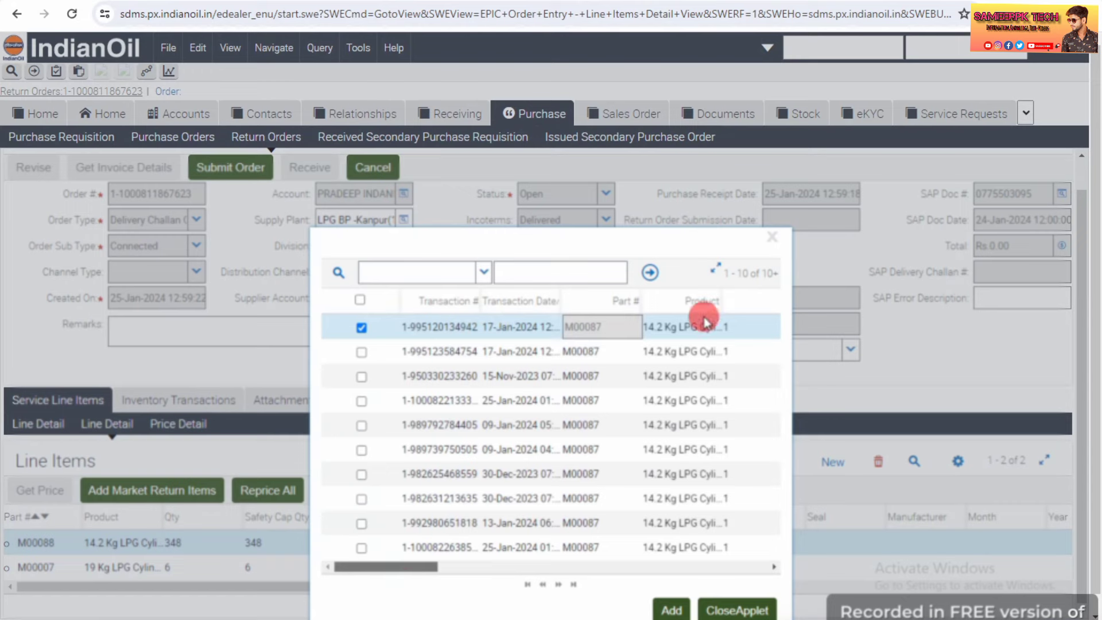
{"action": "left_click_drag", "start_coordinate": [714, 297], "coordinate": [760, 298]}
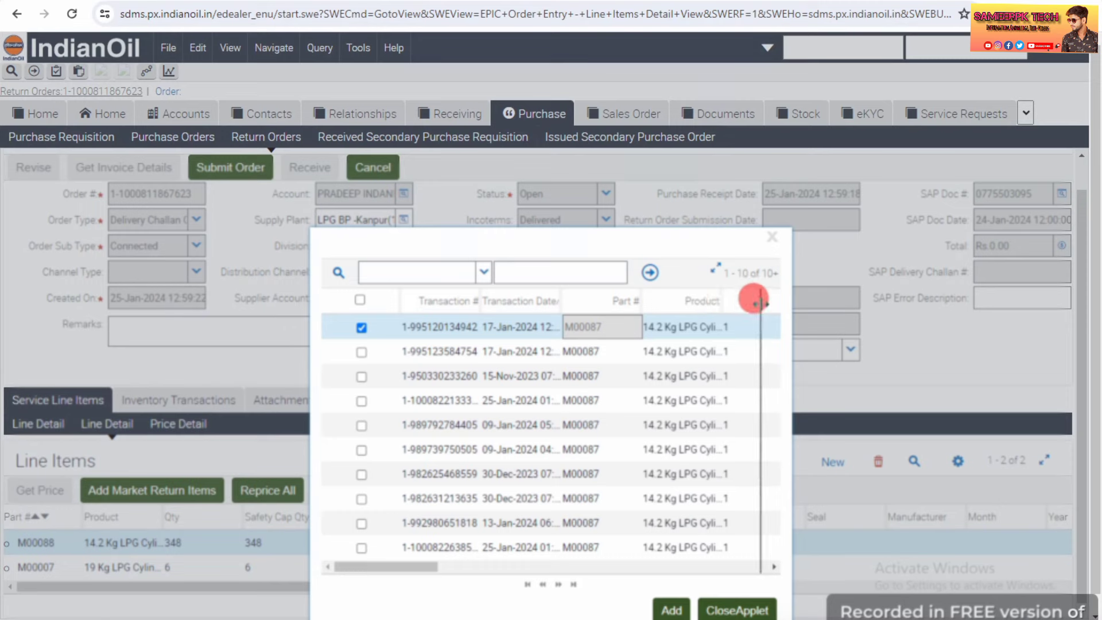
{"action": "left_click_drag", "start_coordinate": [680, 392], "coordinate": [683, 399]}
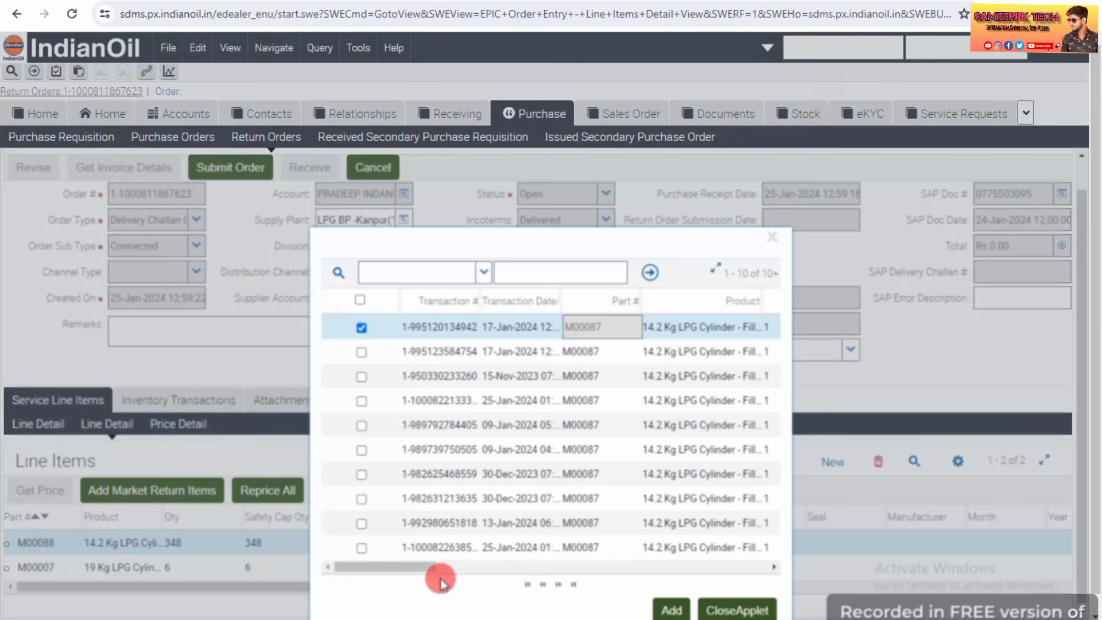
{"action": "mouse_move", "coordinate": [424, 569]}
{"action": "left_mouse_down"}
{"action": "mouse_move", "coordinate": [565, 581]}
{"action": "mouse_move", "coordinate": [431, 570]}
{"action": "left_mouse_up"}
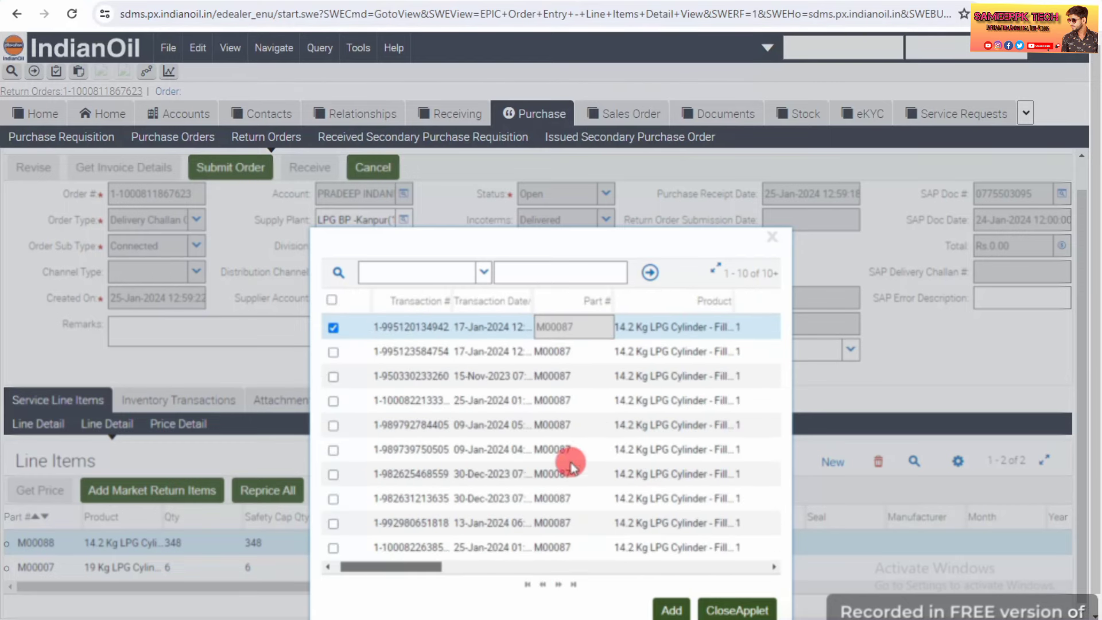
Select all entries in the market return items list and add them to the return order's line items
{"action": "left_click", "coordinate": [572, 585]}
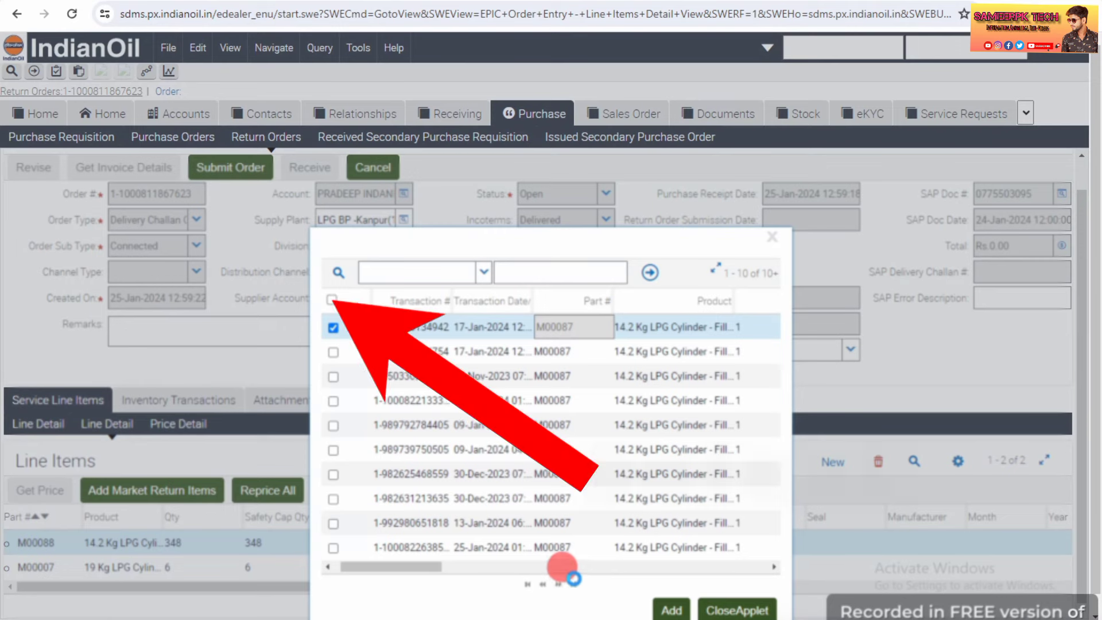
{"action": "left_click", "coordinate": [574, 586]}
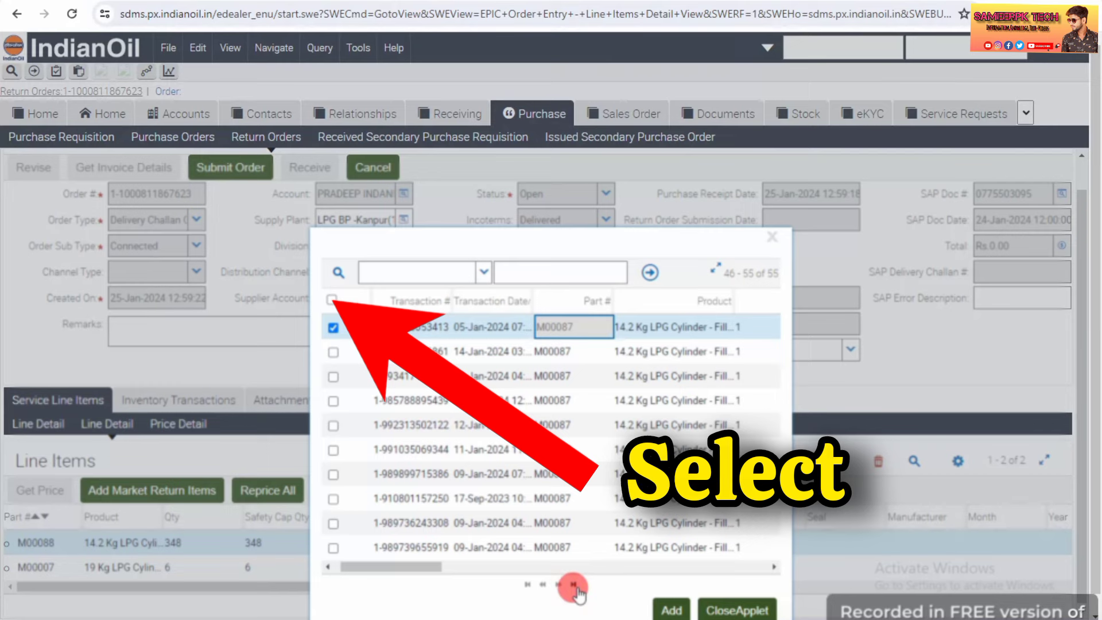
{"action": "left_click_drag", "start_coordinate": [394, 565], "coordinate": [371, 570]}
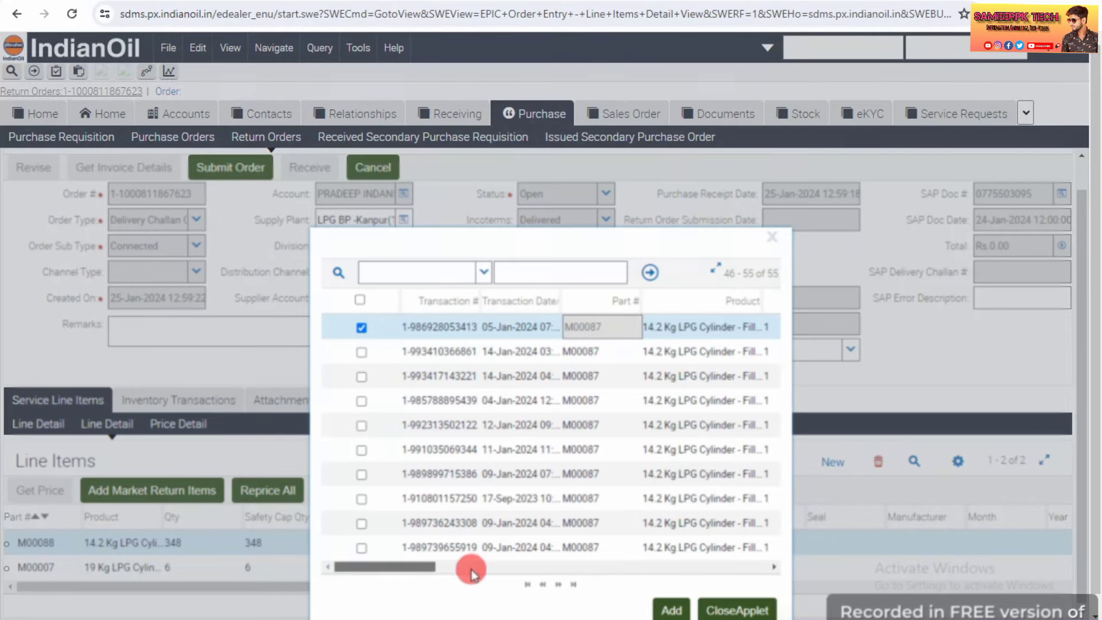
{"action": "left_click", "coordinate": [527, 584]}
{"action": "left_click", "coordinate": [361, 299]}
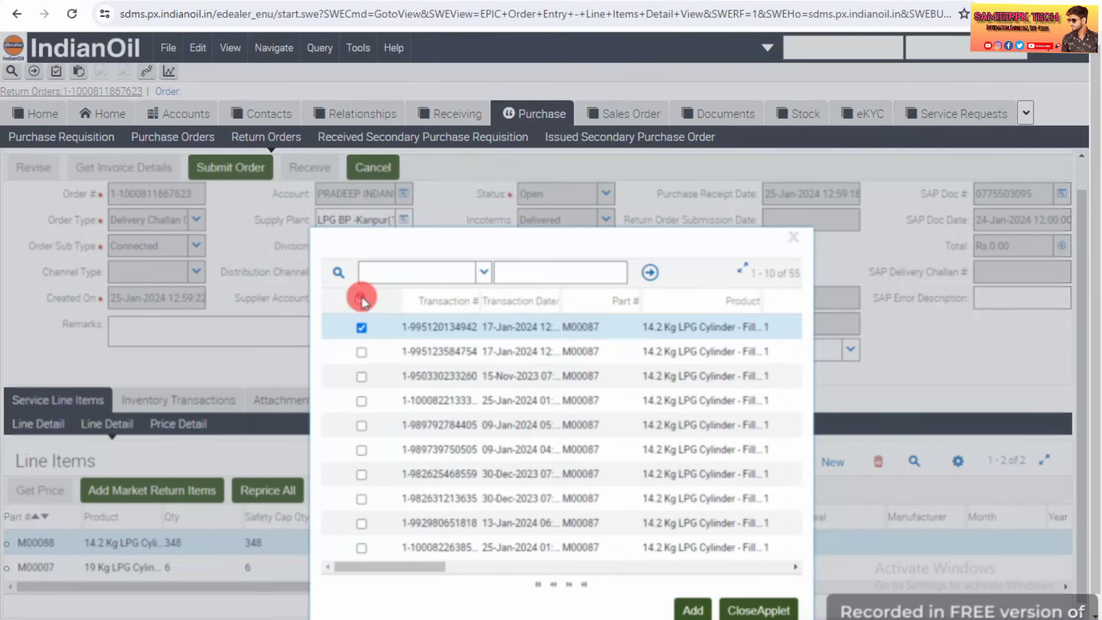
{"action": "left_click", "coordinate": [683, 602]}
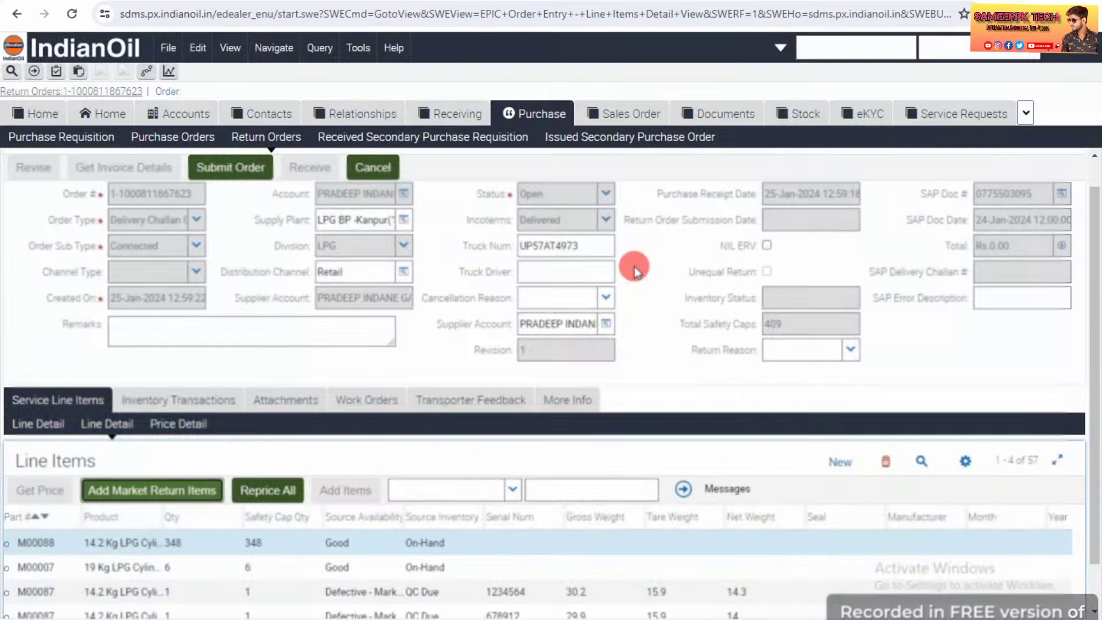
Page through the order's line items to examine the added QC Due cylinders, and return to the first page
{"action": "left_click", "coordinate": [261, 408]}
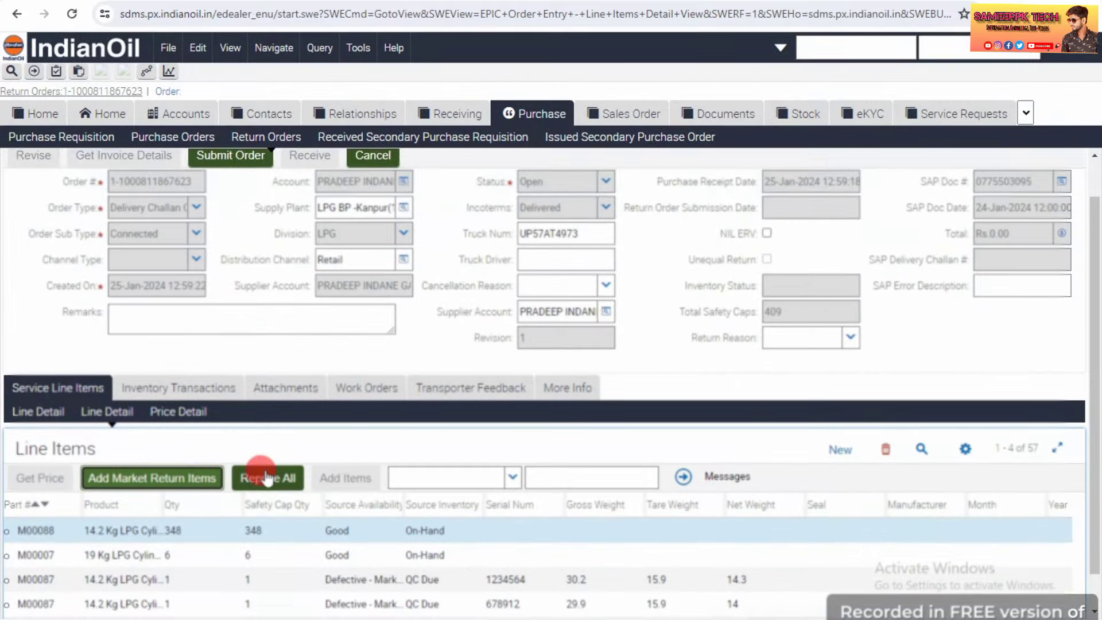
{"action": "scroll", "coordinate": [265, 424], "scroll_direction": "down", "scroll_amount": 1}
{"action": "left_click", "coordinate": [465, 592]}
{"action": "left_click_drag", "start_coordinate": [465, 594], "coordinate": [97, 576]}
{"action": "left_click", "coordinate": [560, 602]}
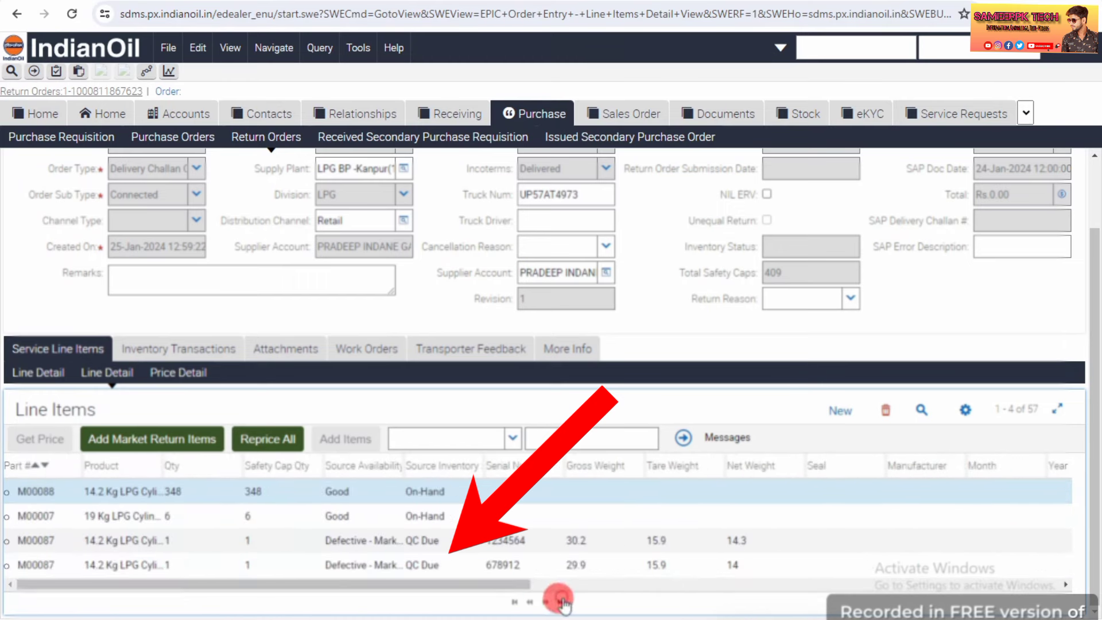
{"action": "left_click", "coordinate": [560, 602]}
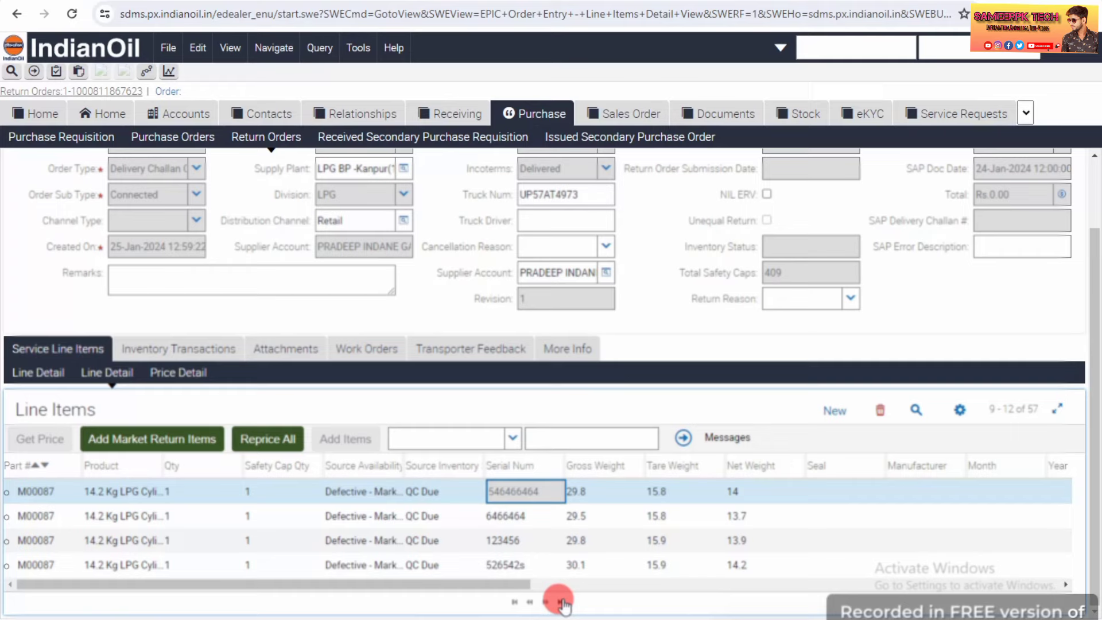
{"action": "left_click", "coordinate": [561, 601]}
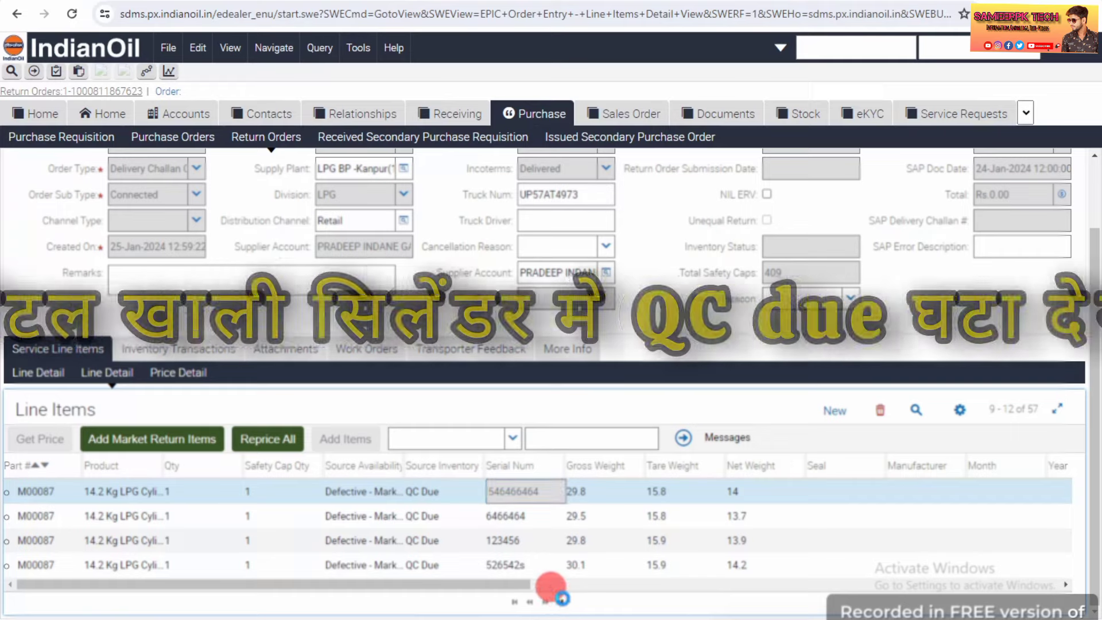
{"action": "left_click", "coordinate": [562, 601]}
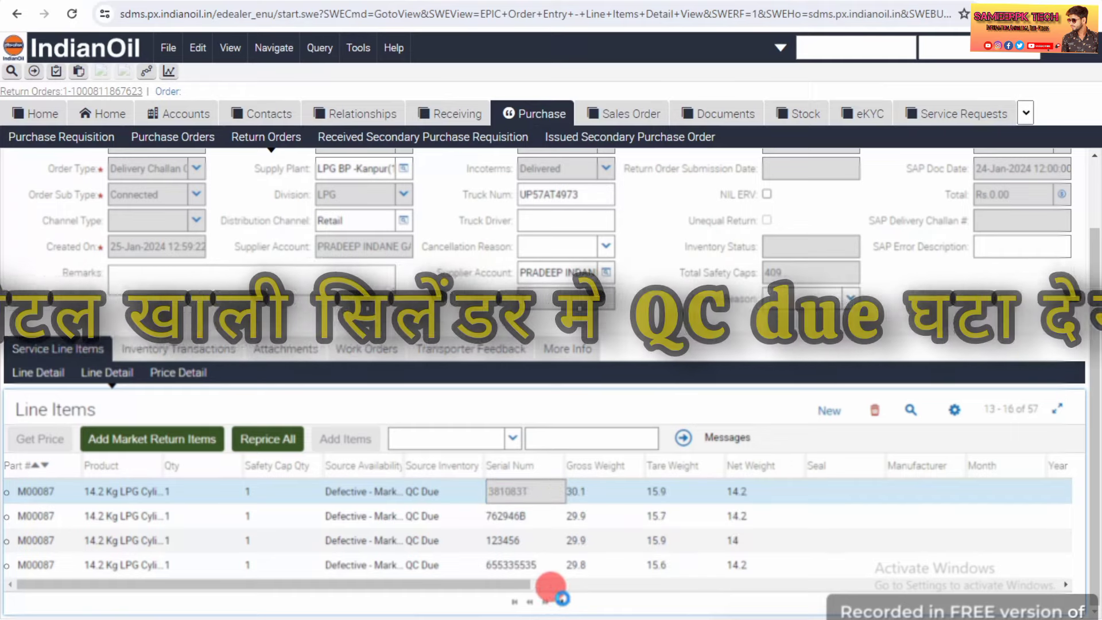
{"action": "left_click", "coordinate": [561, 601]}
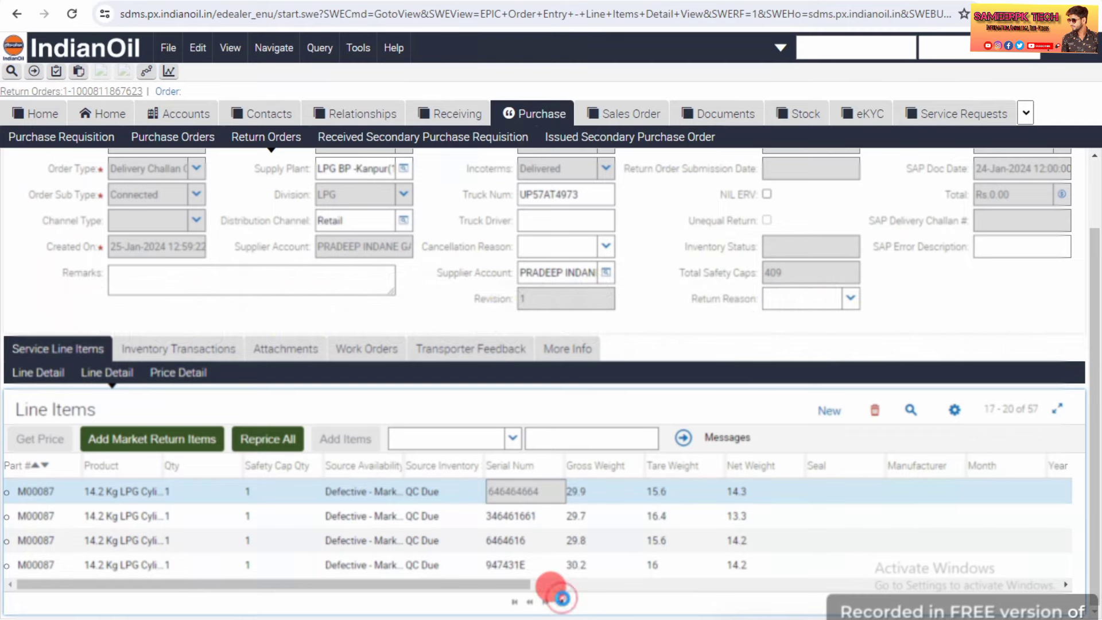
{"action": "left_click", "coordinate": [562, 600]}
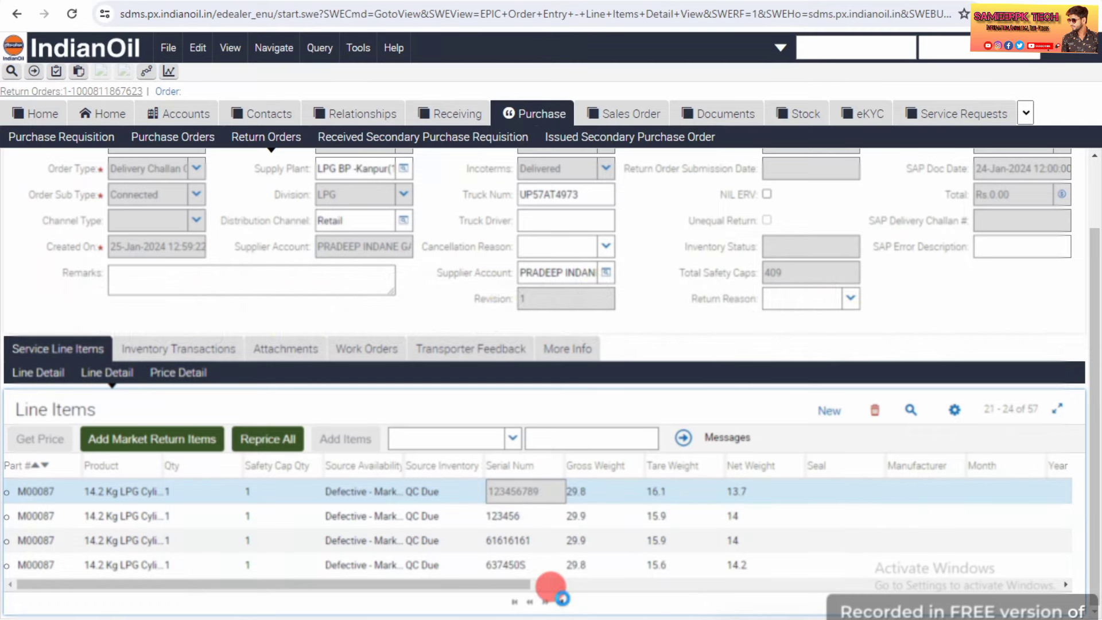
{"action": "left_click", "coordinate": [513, 600]}
Set both the safety cap quantity and the quantity of line item M00088 to 293
{"action": "left_click", "coordinate": [279, 486]}
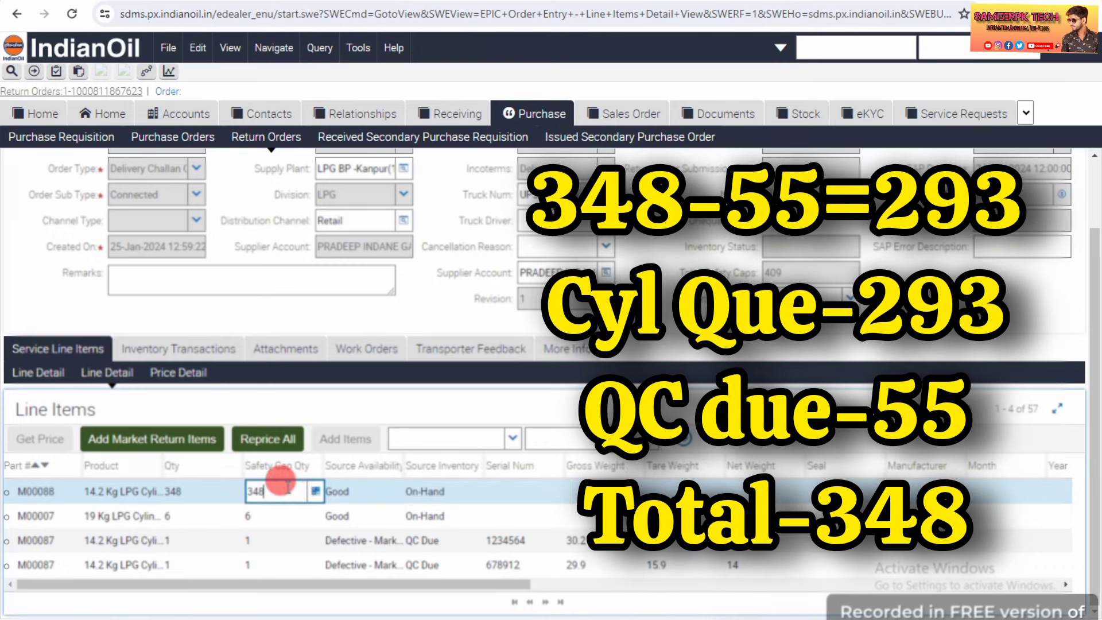
{"action": "key", "text": "BackSpace"}
{"action": "key", "text": "BackSpace"}
{"action": "key", "text": "BackSpace"}
{"action": "type", "text": "293"}
{"action": "left_click", "coordinate": [193, 478]}
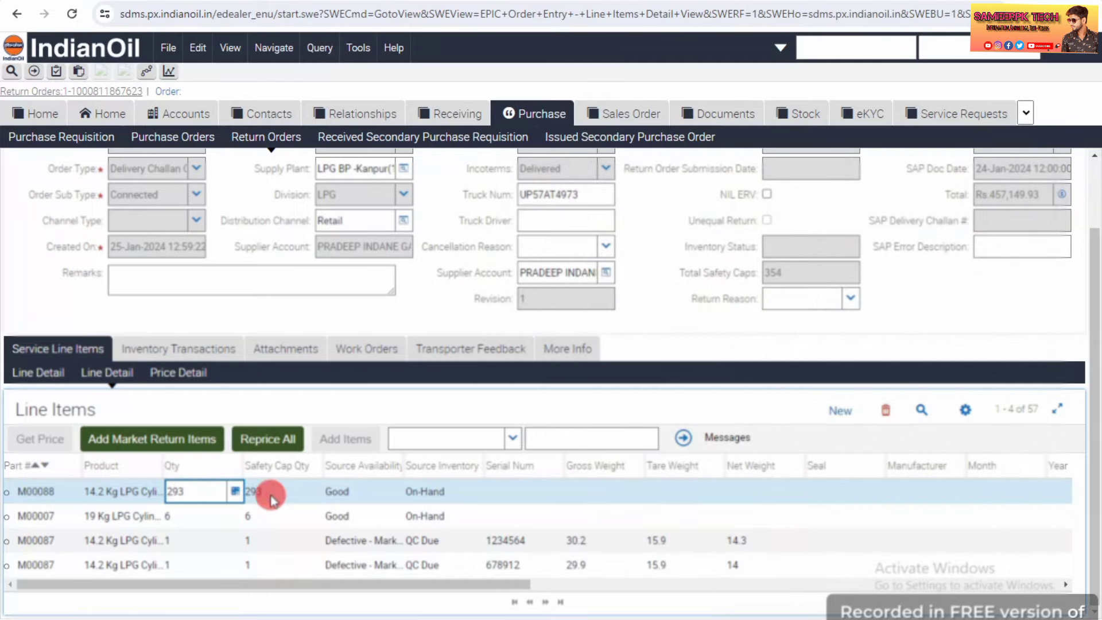
{"action": "left_click", "coordinate": [202, 492]}
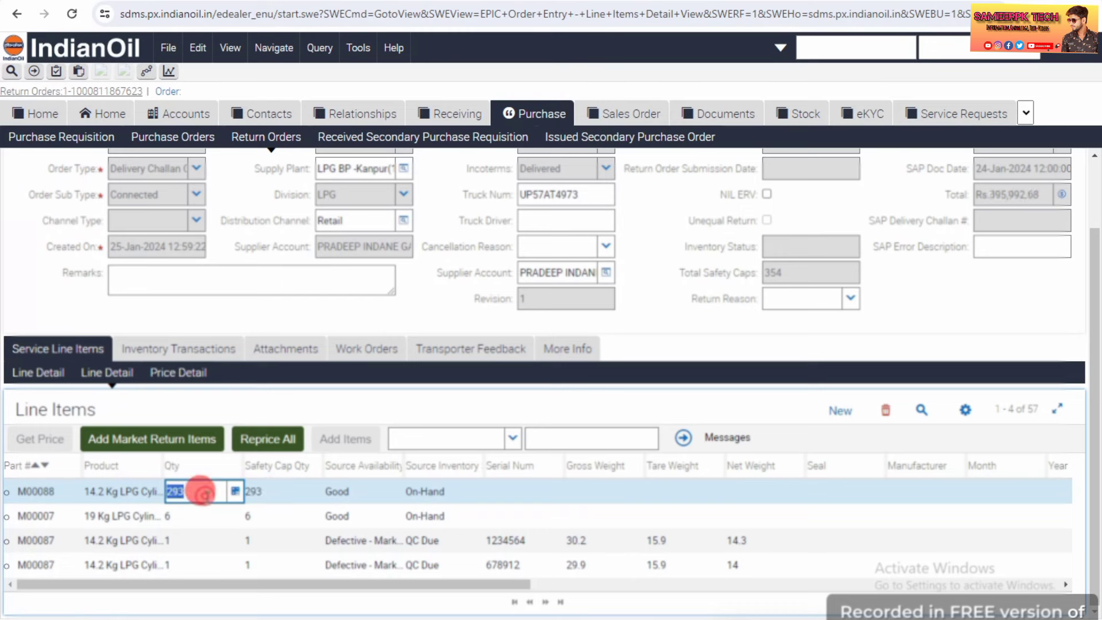
Enter the truck driver's name and the remark OK in the order header, and submit the return order
{"action": "left_click", "coordinate": [583, 220]}
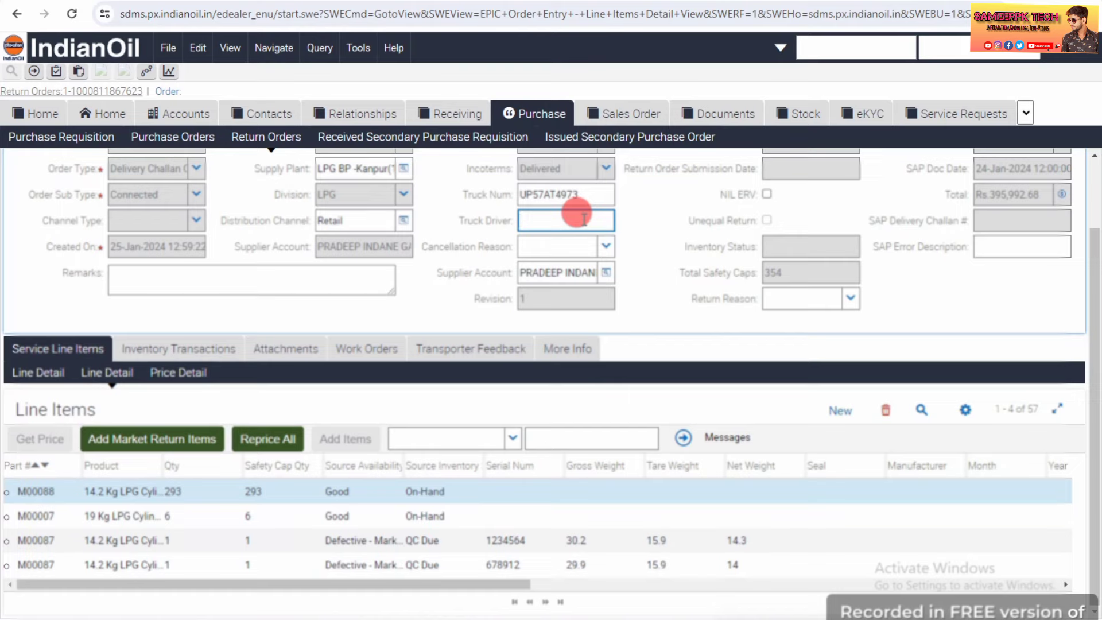
{"action": "type", "text": "MUKESH"}
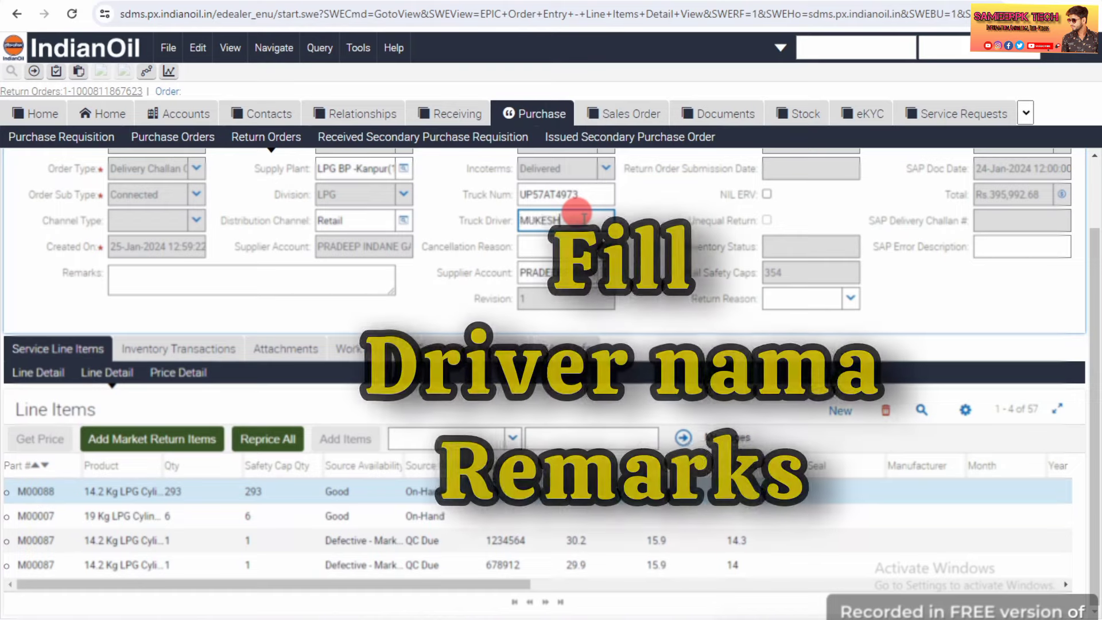
{"action": "left_click", "coordinate": [289, 281]}
{"action": "type", "text": "OK"}
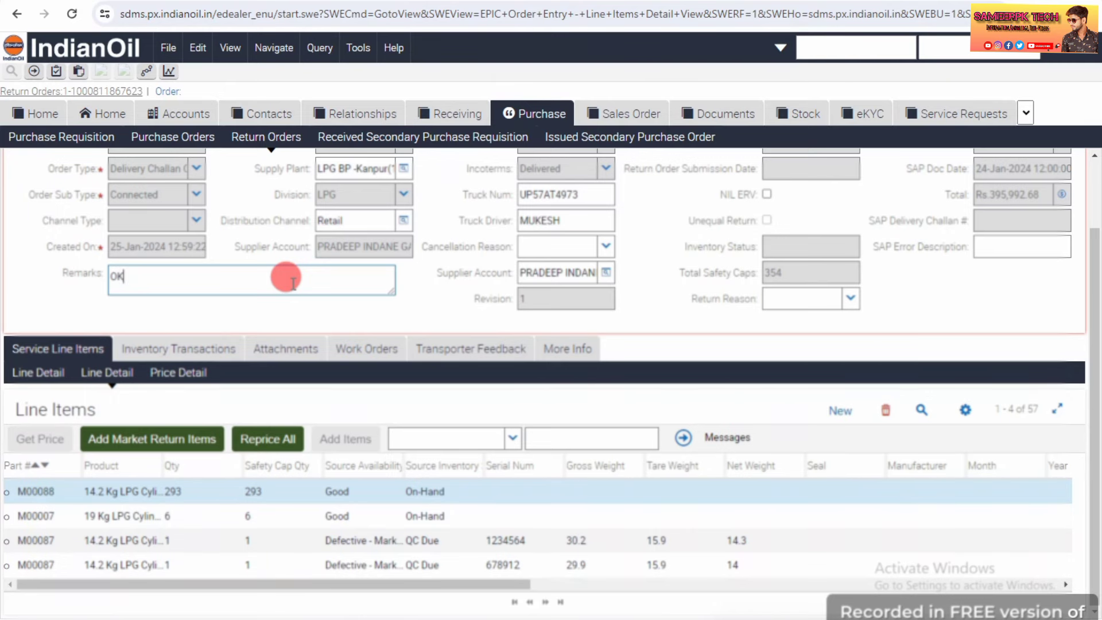
{"action": "scroll", "coordinate": [292, 281], "scroll_direction": "up", "scroll_amount": 2}
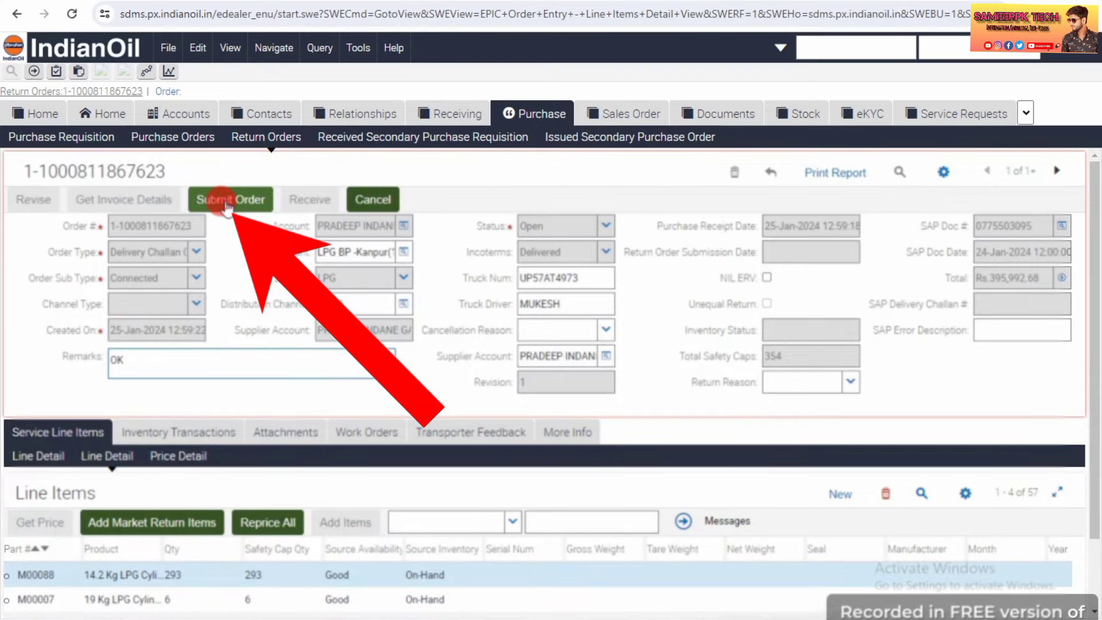
{"action": "left_click", "coordinate": [228, 206]}
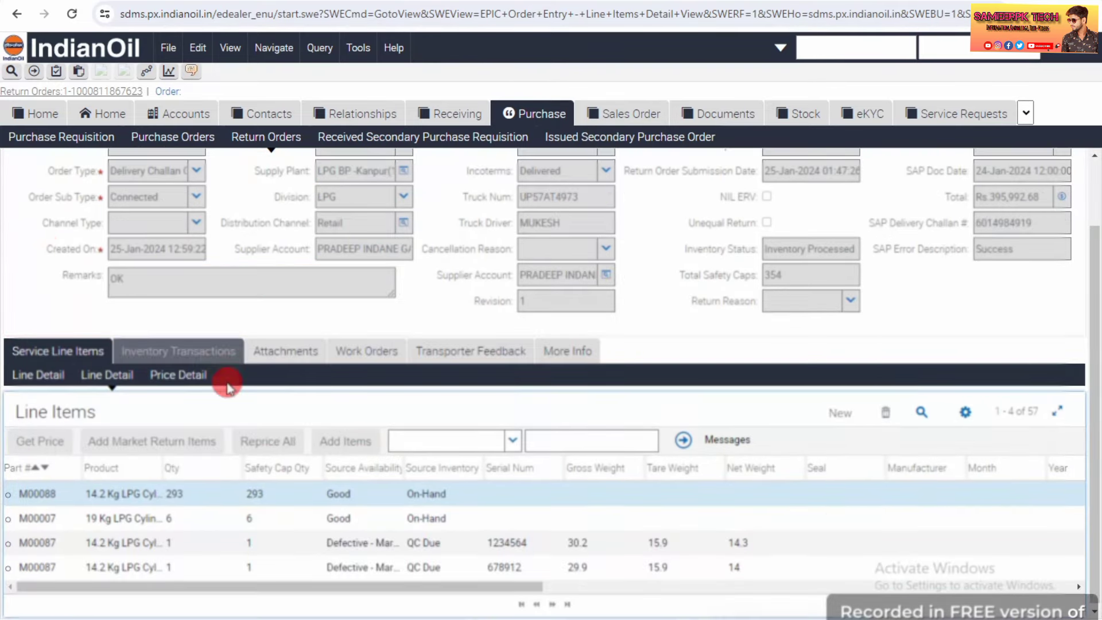
Review the submitted order's line item quantities, order status, inventory status and total safety caps
{"action": "left_click", "coordinate": [270, 494]}
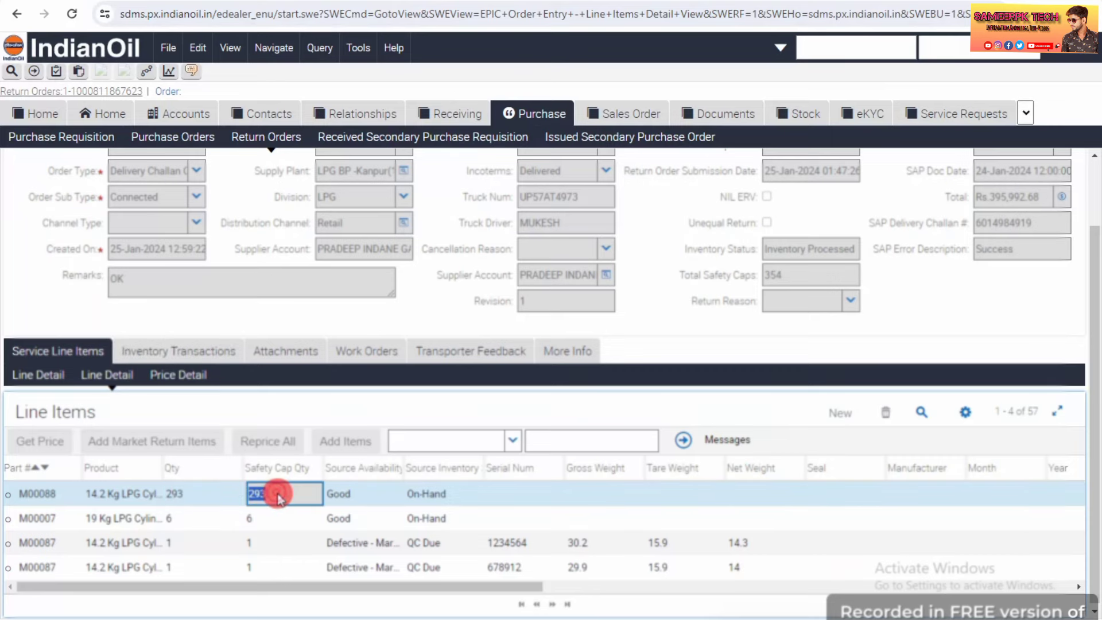
{"action": "scroll", "coordinate": [356, 408], "scroll_direction": "up", "scroll_amount": 2}
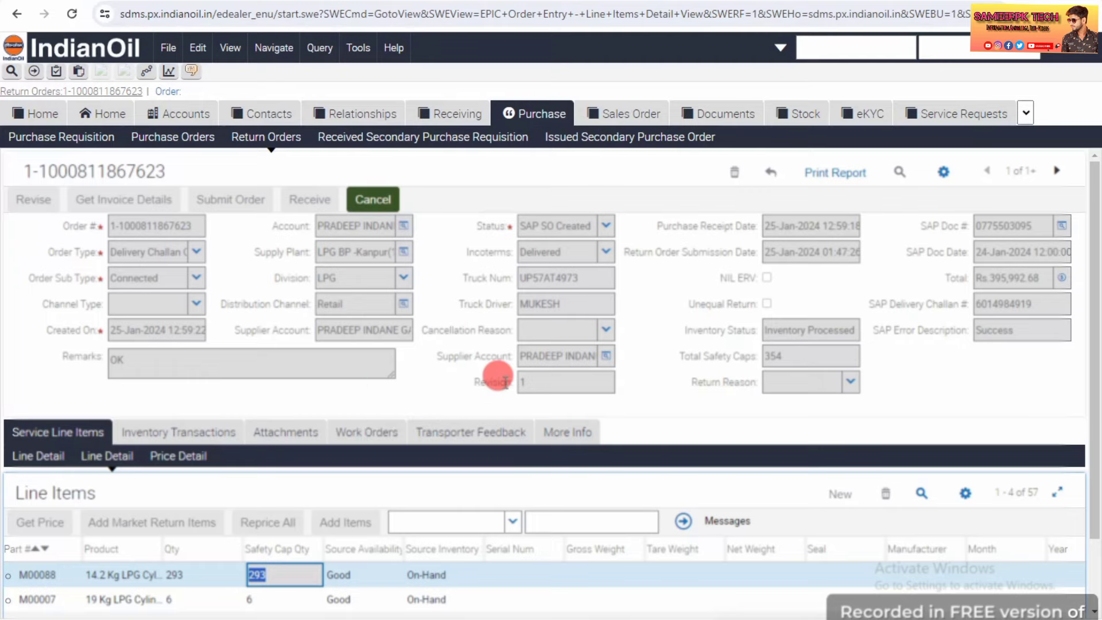
{"action": "scroll", "coordinate": [504, 383], "scroll_direction": "down", "scroll_amount": 2}
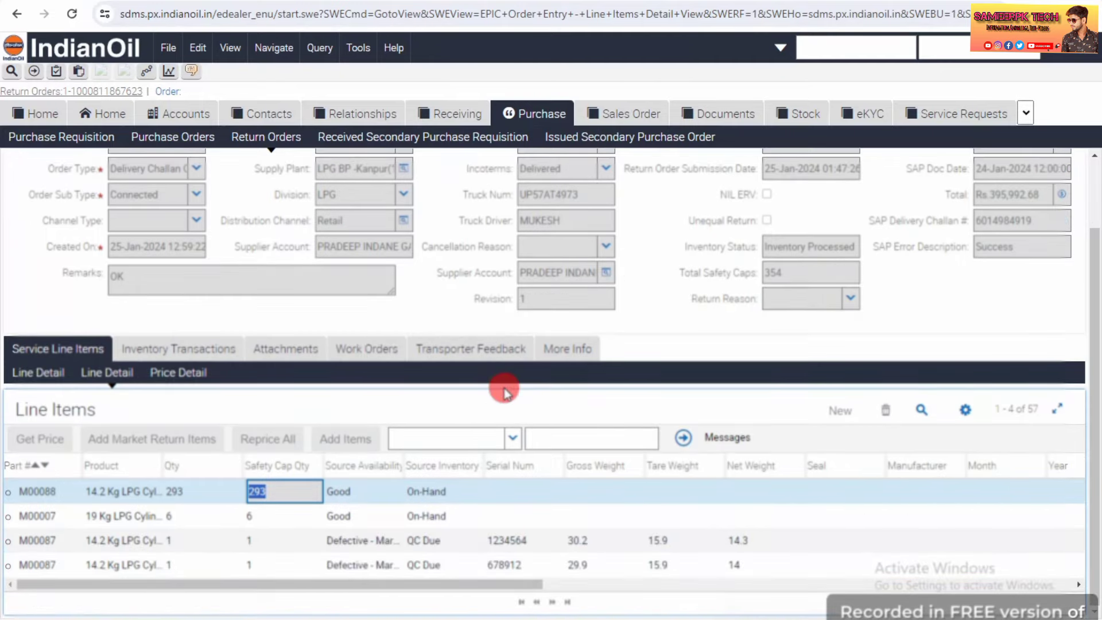
{"action": "scroll", "coordinate": [503, 388], "scroll_direction": "up", "scroll_amount": 2}
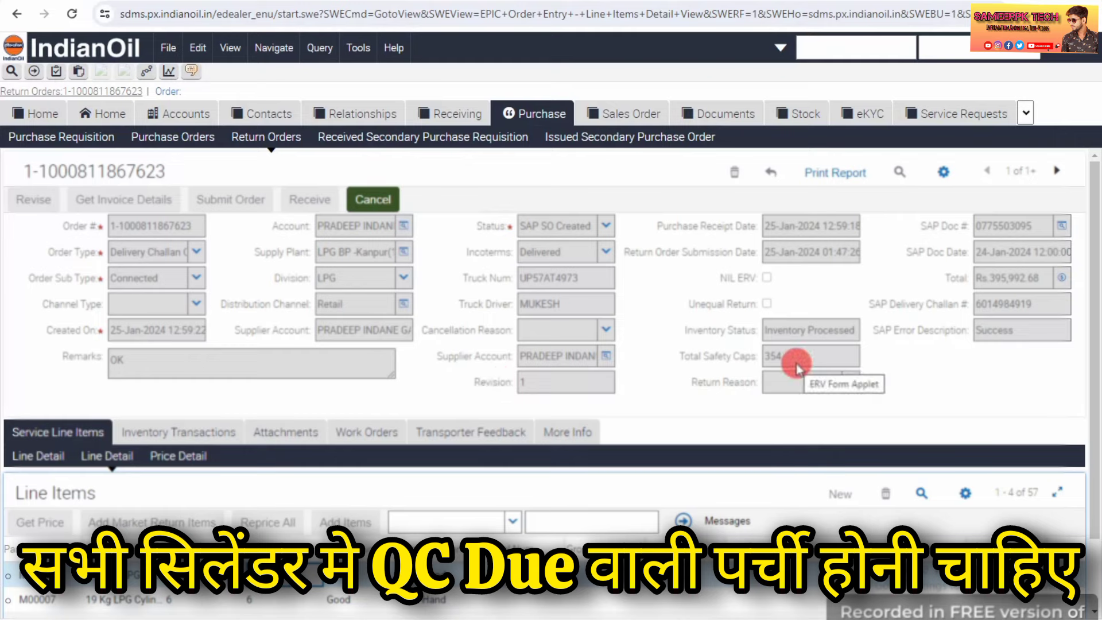
{"action": "scroll", "coordinate": [796, 370], "scroll_direction": "down", "scroll_amount": 2}
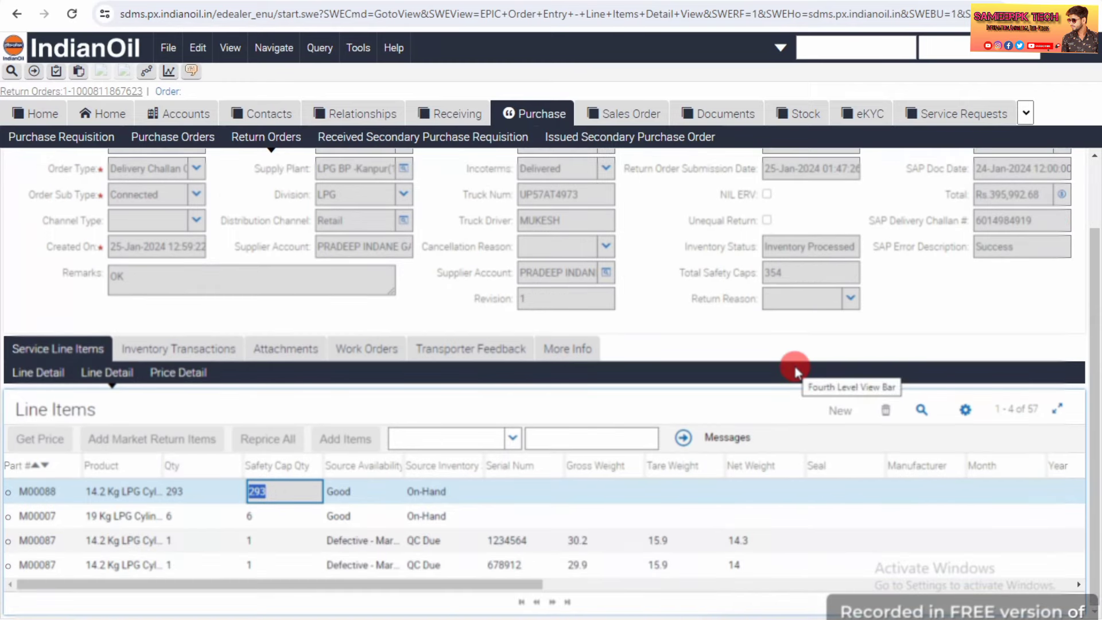
{"action": "scroll", "coordinate": [669, 327], "scroll_direction": "up", "scroll_amount": 1}
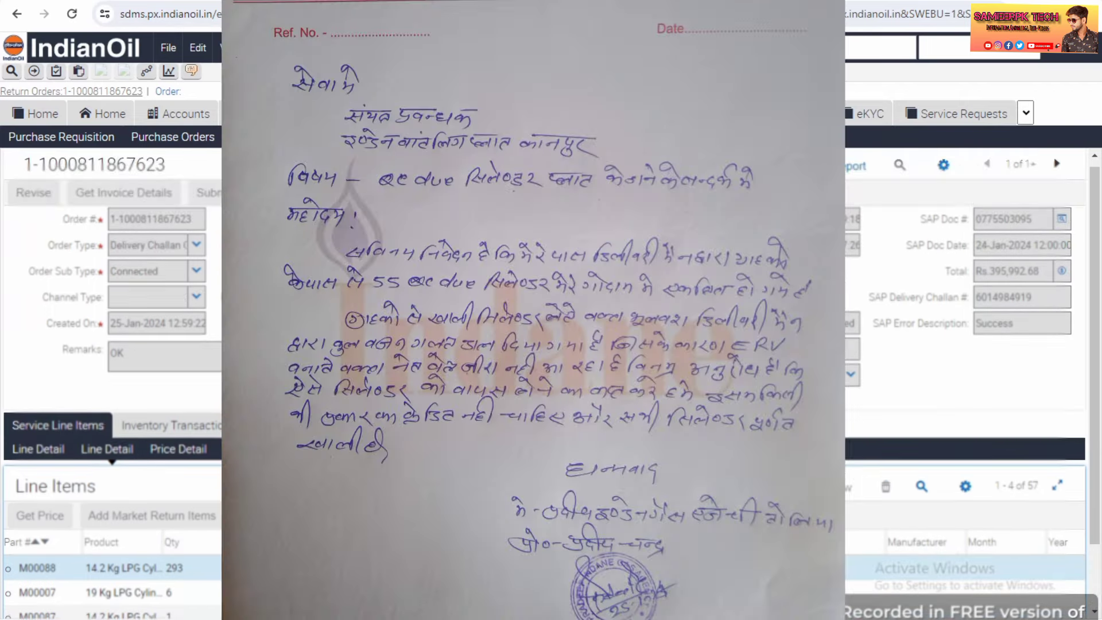
{"action": "scroll", "coordinate": [669, 327], "scroll_direction": "up", "scroll_amount": 1}
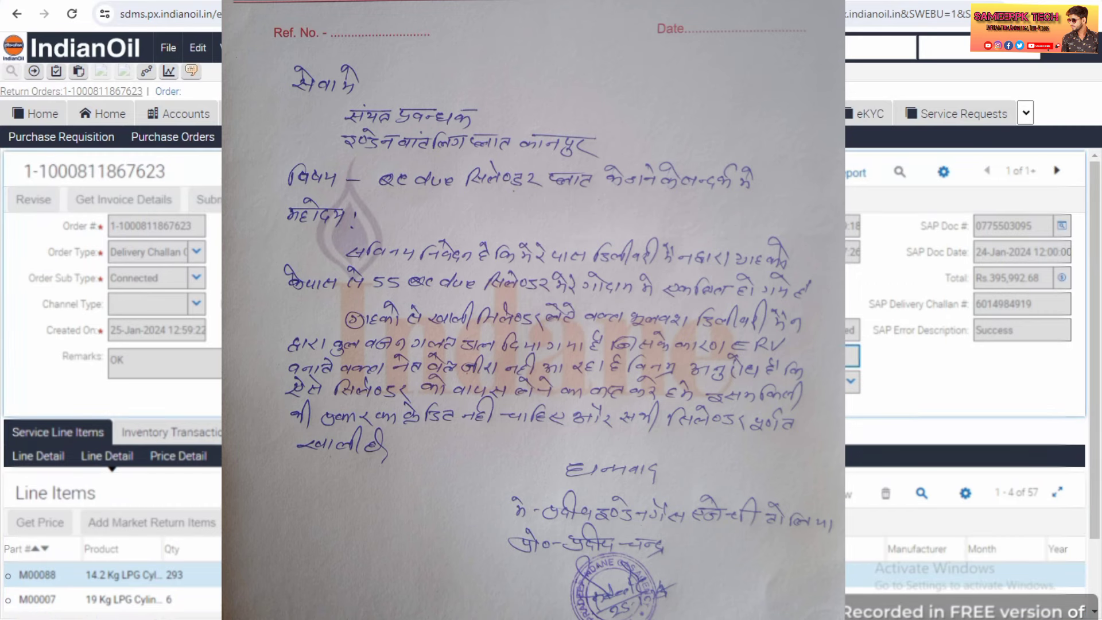
Run the Delivery Challan ERV(Connected) report for the order with PDF output and open the downloaded file
{"action": "left_click", "coordinate": [169, 71]}
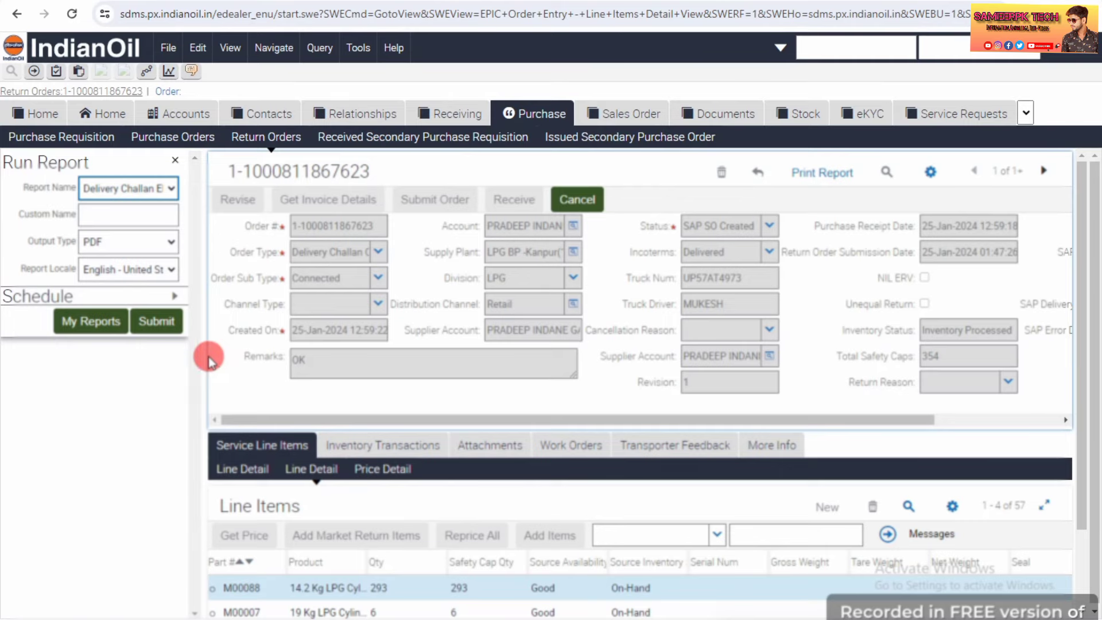
{"action": "scroll", "coordinate": [247, 350], "scroll_direction": "down", "scroll_amount": 3}
{"action": "scroll", "coordinate": [253, 352], "scroll_direction": "up", "scroll_amount": 3}
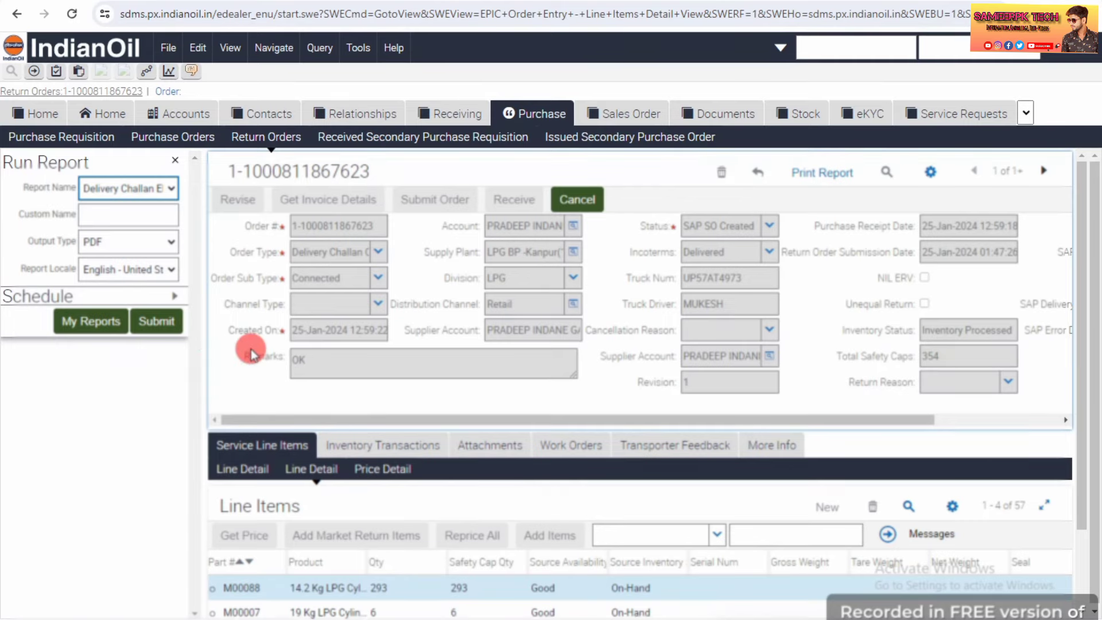
{"action": "scroll", "coordinate": [251, 354], "scroll_direction": "down", "scroll_amount": 2}
{"action": "left_click", "coordinate": [155, 320]}
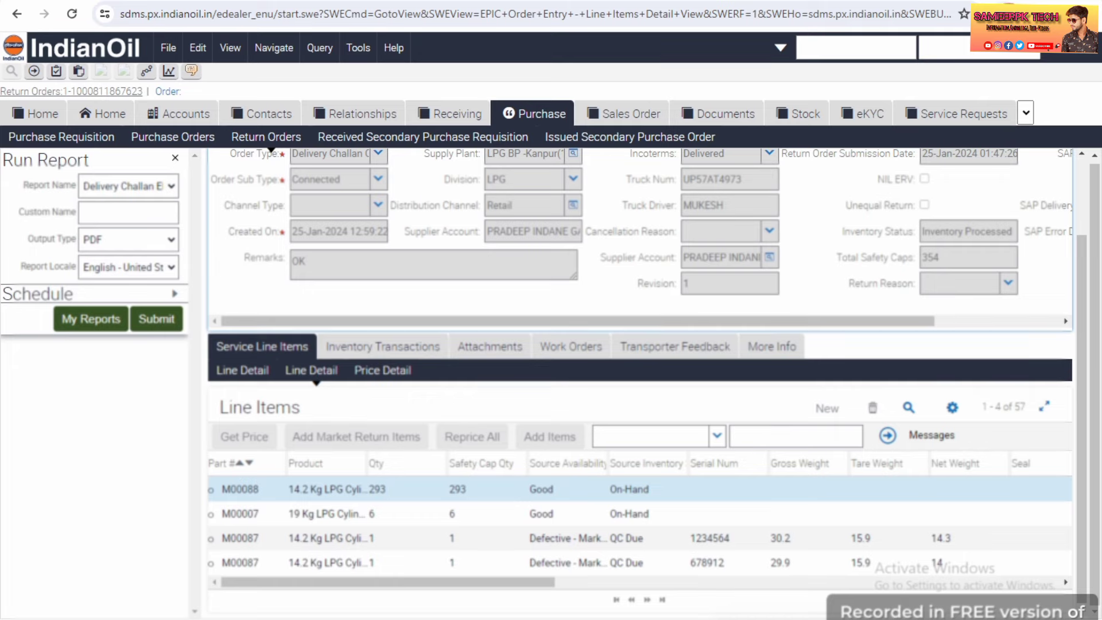
{"action": "left_click", "coordinate": [877, 89]}
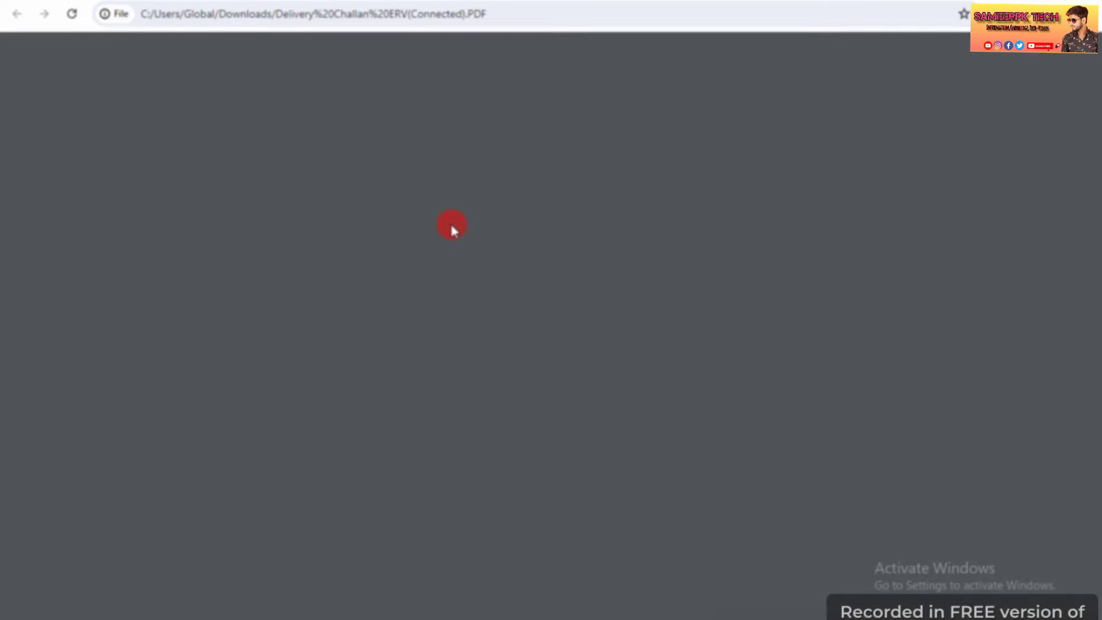
Examine all pages of the delivery challan, from the cylinder line items to the dispatcher's section and the distributor and plant details
{"action": "scroll", "coordinate": [450, 235], "scroll_direction": "down", "scroll_amount": 10}
{"action": "scroll", "coordinate": [449, 236], "scroll_direction": "down", "scroll_amount": 18}
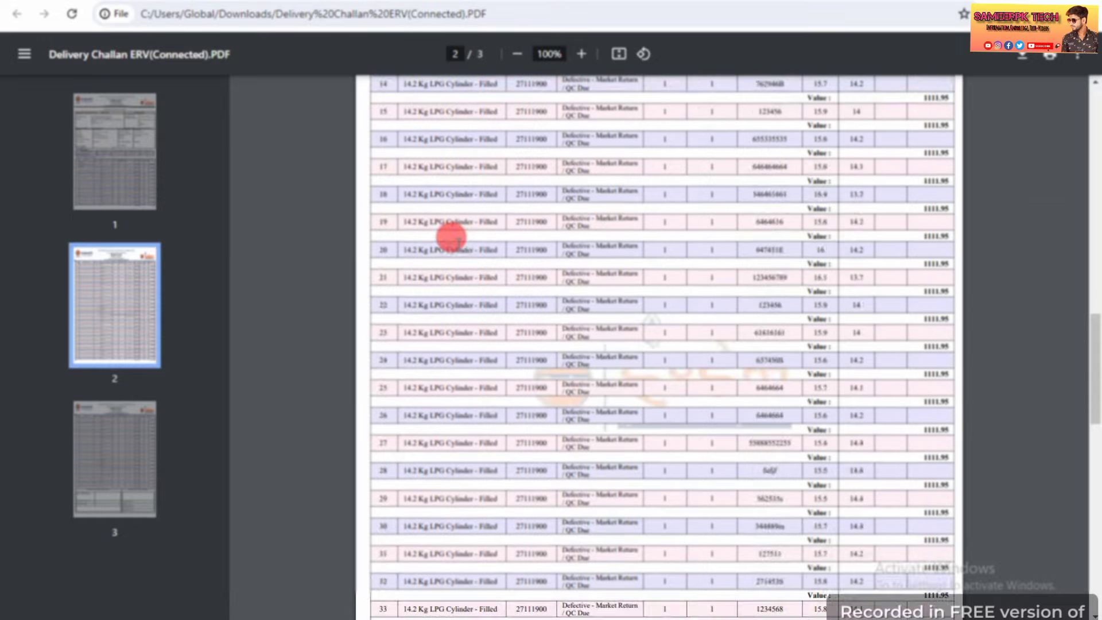
{"action": "scroll", "coordinate": [450, 235], "scroll_direction": "down", "scroll_amount": 4}
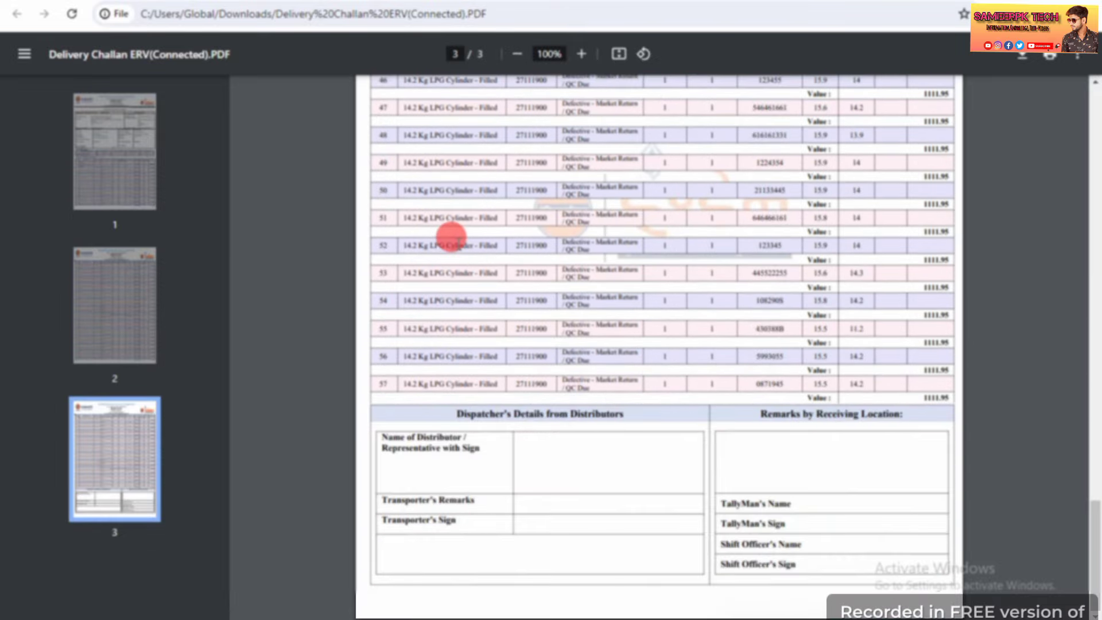
{"action": "scroll", "coordinate": [451, 235], "scroll_direction": "up", "scroll_amount": 12}
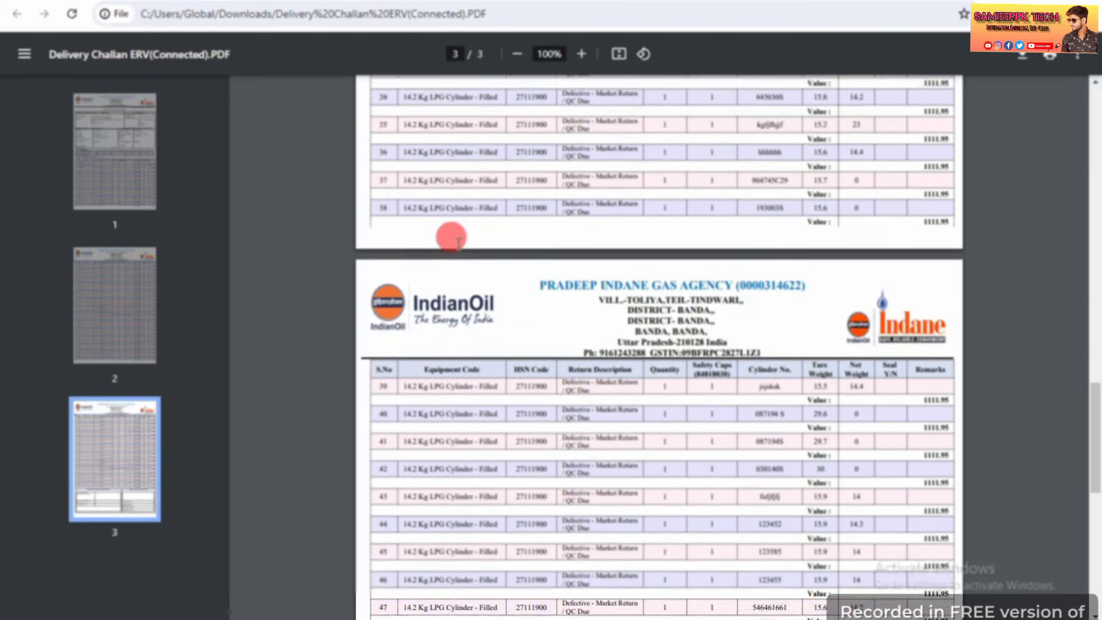
{"action": "scroll", "coordinate": [451, 235], "scroll_direction": "up", "scroll_amount": 9}
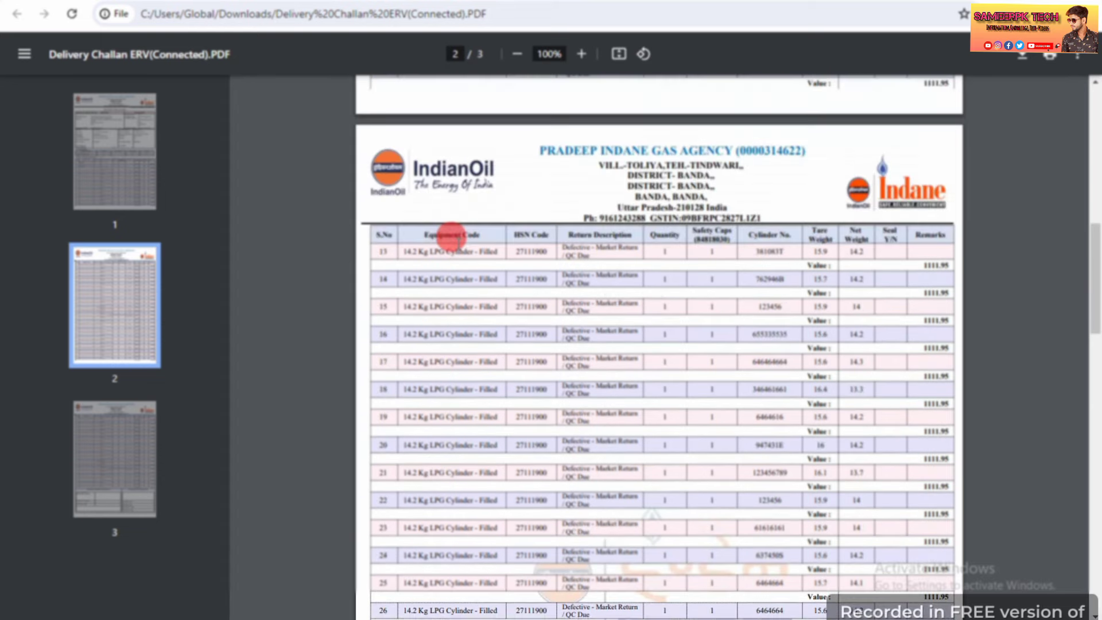
{"action": "scroll", "coordinate": [459, 243], "scroll_direction": "up", "scroll_amount": 10}
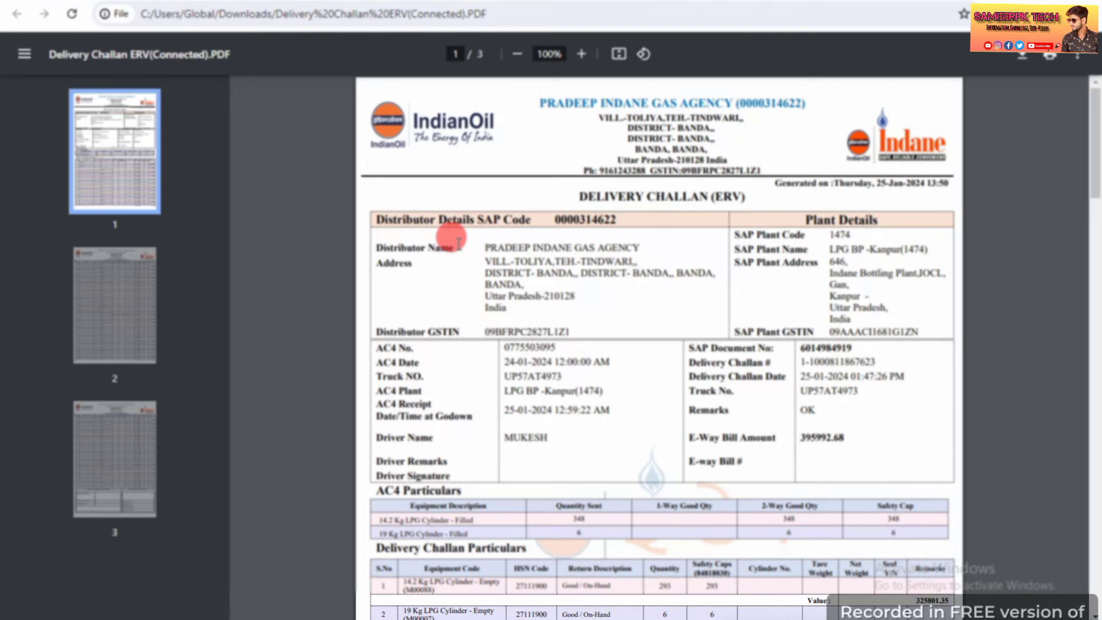
Print one copy of all delivery challan pages on the Canon MF3010, using A4 paper, one page per sheet and custom scale 100
{"action": "right_click", "coordinate": [533, 156]}
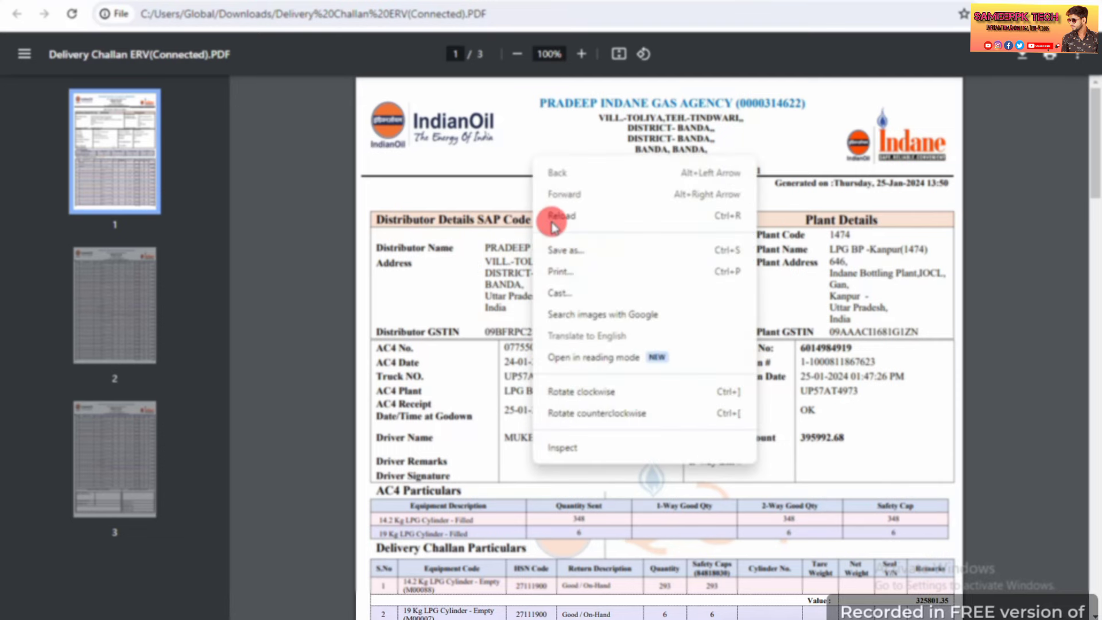
{"action": "left_click", "coordinate": [575, 280]}
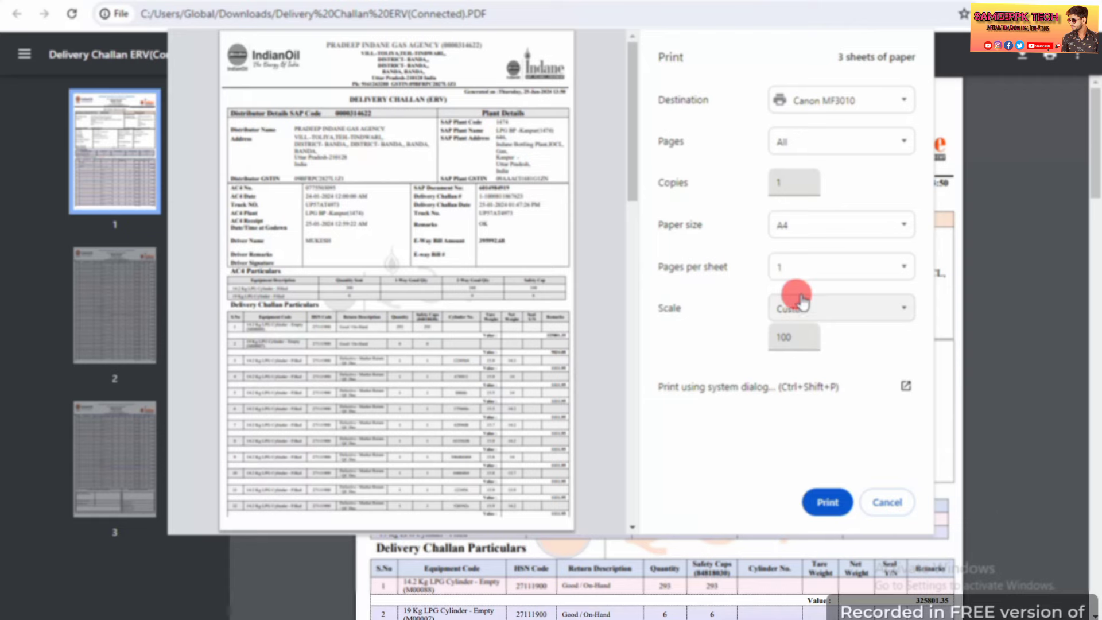
{"action": "left_click", "coordinate": [828, 504]}
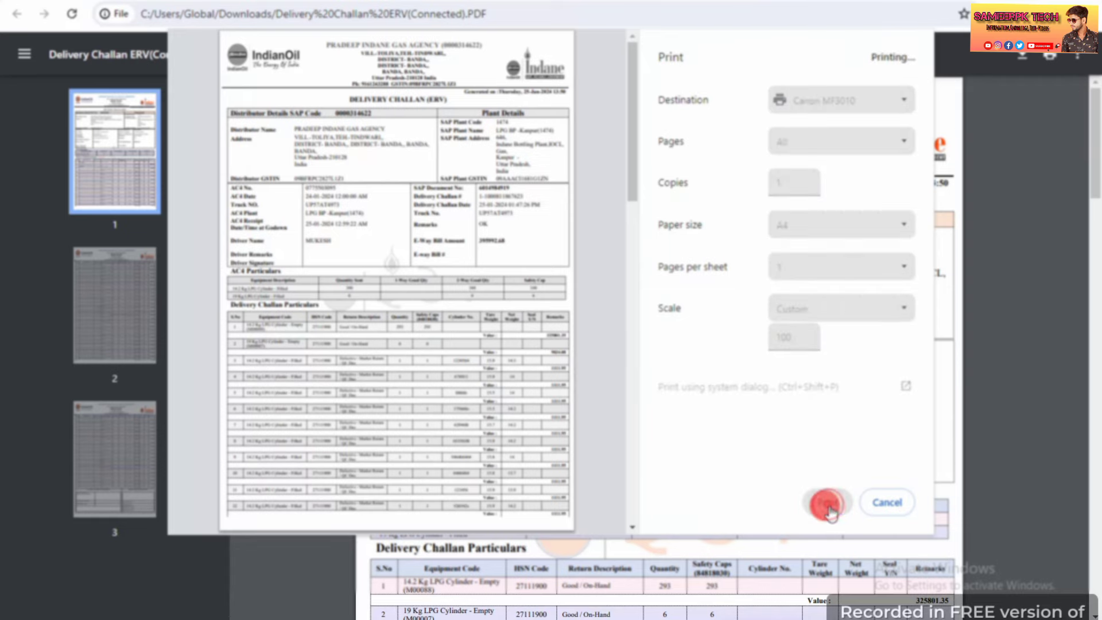